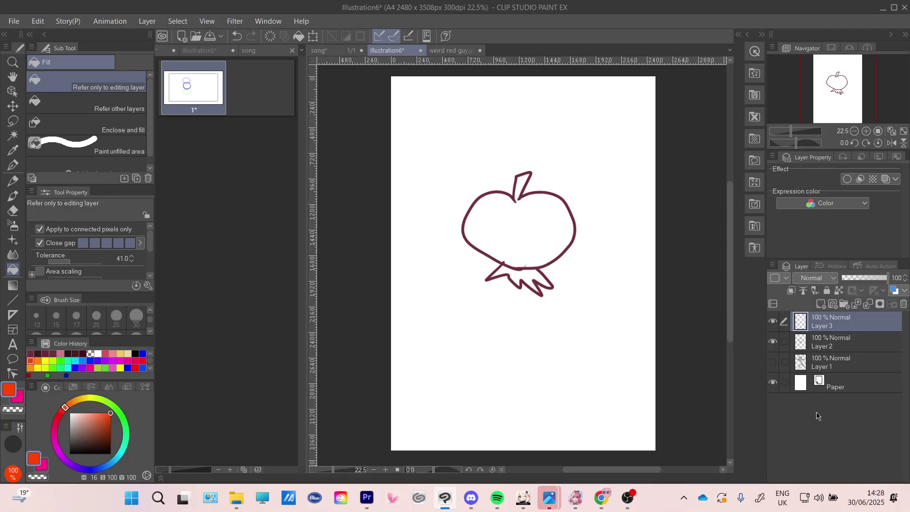
- Make Layer 2 the active layer and toggle its visibility to check its contents
left_click(833, 345)
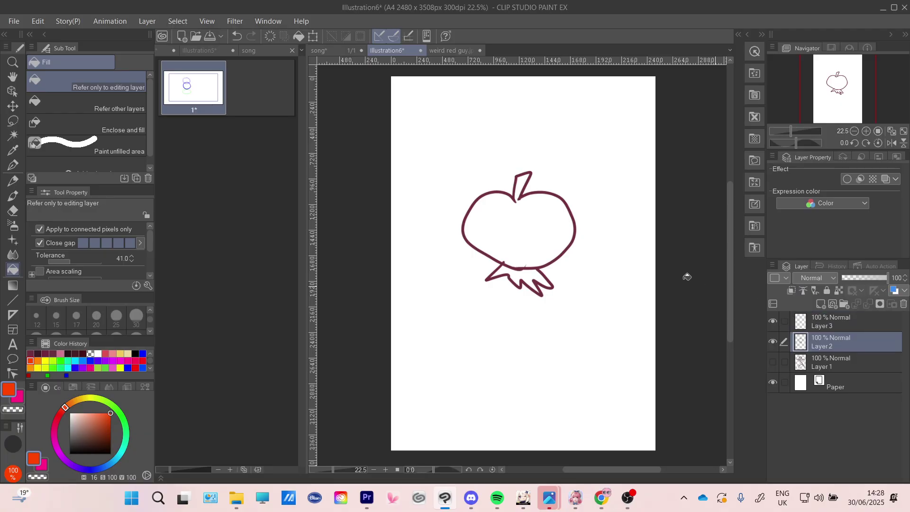
scroll(558, 221, "up", 1)
left_click(773, 341)
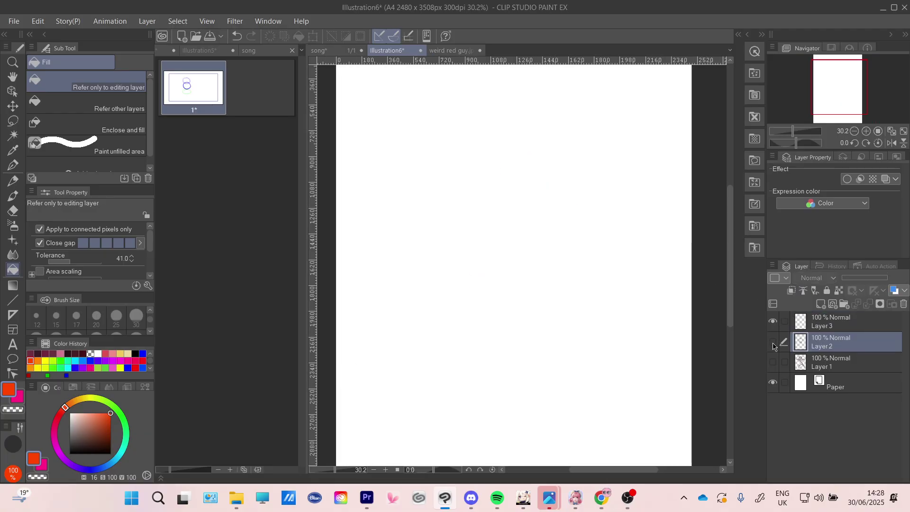
left_click(772, 341)
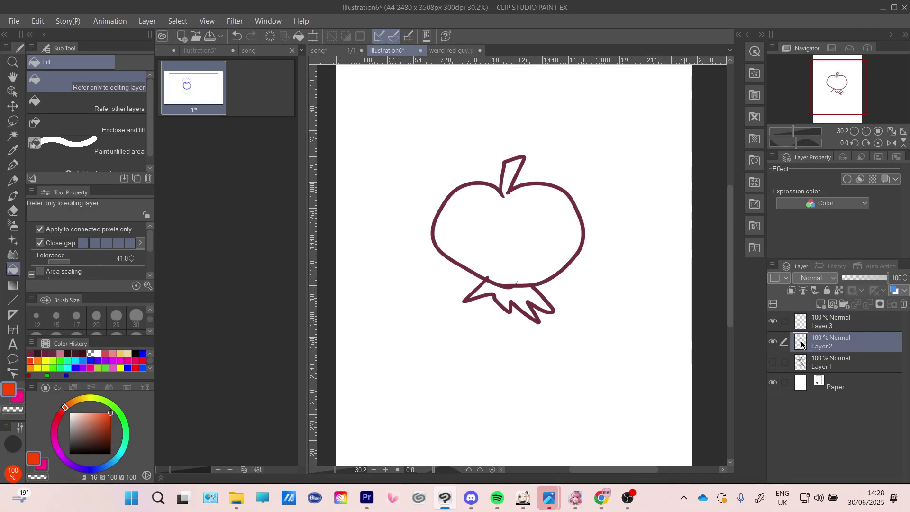
- Fill the apple interior red-orange on Layer 2, then toggle the layer to check the fill
left_click(545, 216)
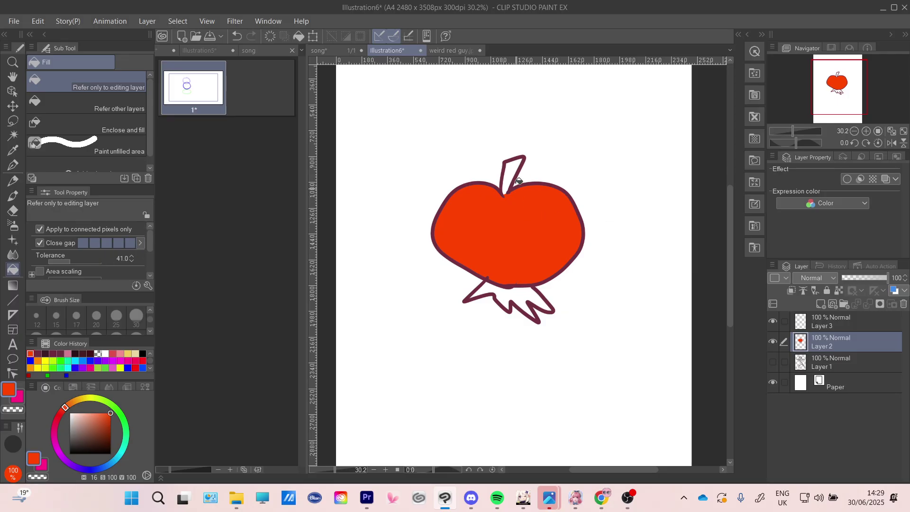
scroll(512, 191, "up", 1)
scroll(512, 191, "up", 3)
scroll(521, 185, "down", 2)
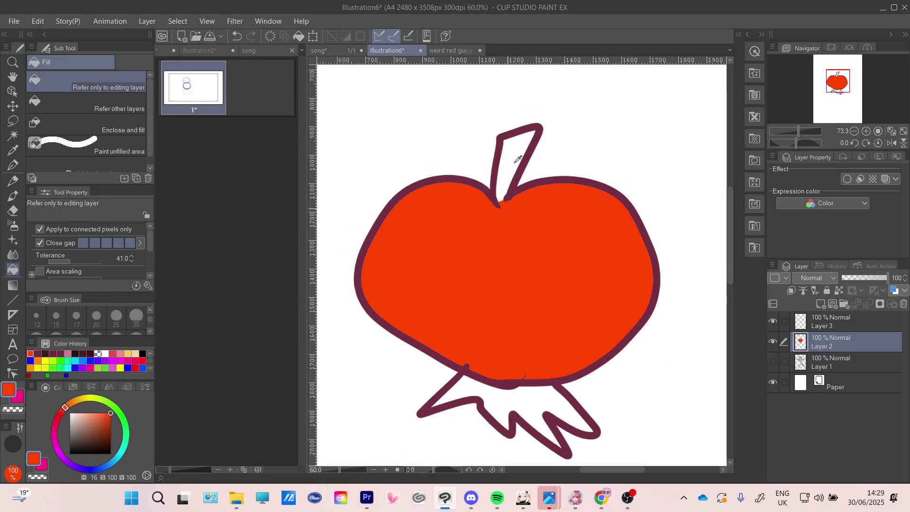
scroll(535, 203, "down", 2)
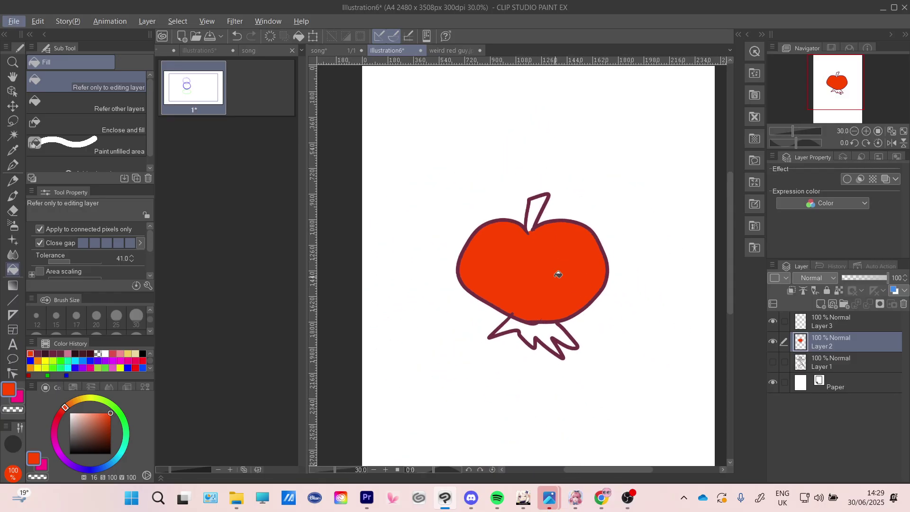
left_click(772, 345)
left_click(773, 344)
- Undo the Layer 2 fill and auto-select the area inside the apple outline
key("ctrl+z")
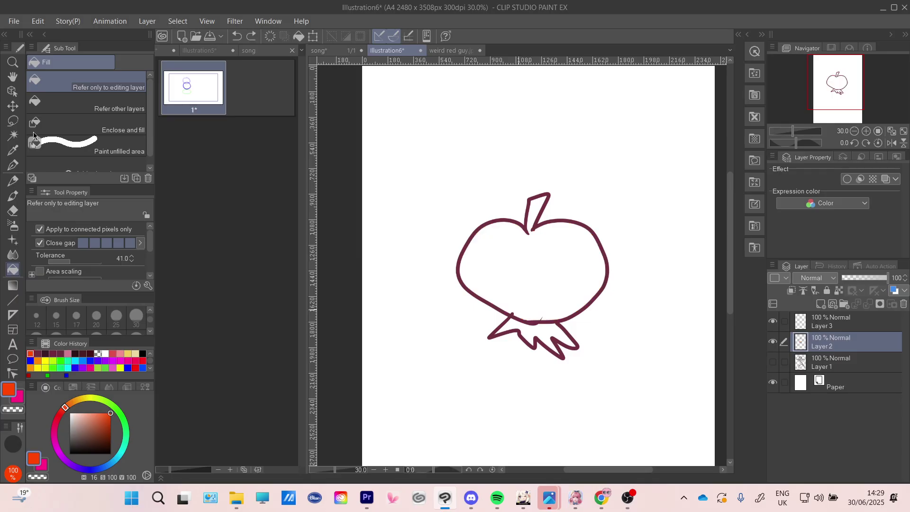
left_click(18, 141)
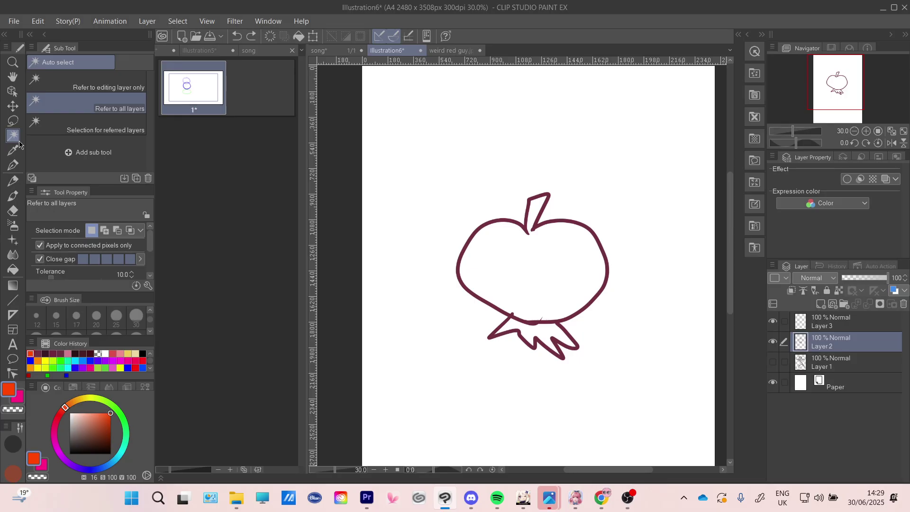
left_click(558, 284)
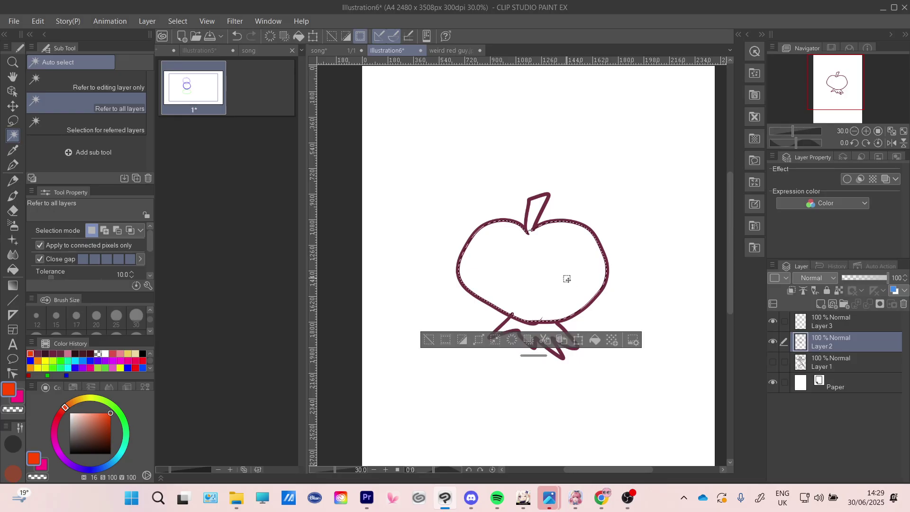
- Fill the selection red-orange on Layer 3, toggling Layers 3 and 2 to check it
left_click(822, 326)
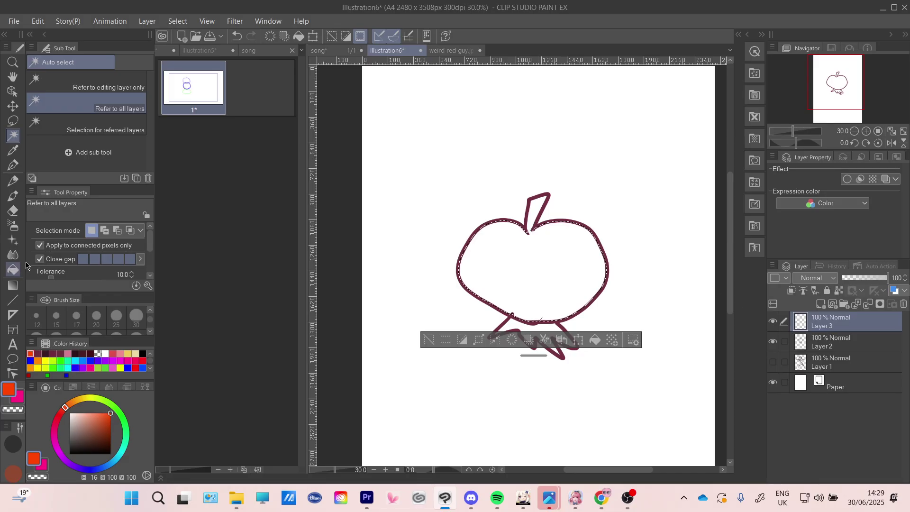
left_click(13, 269)
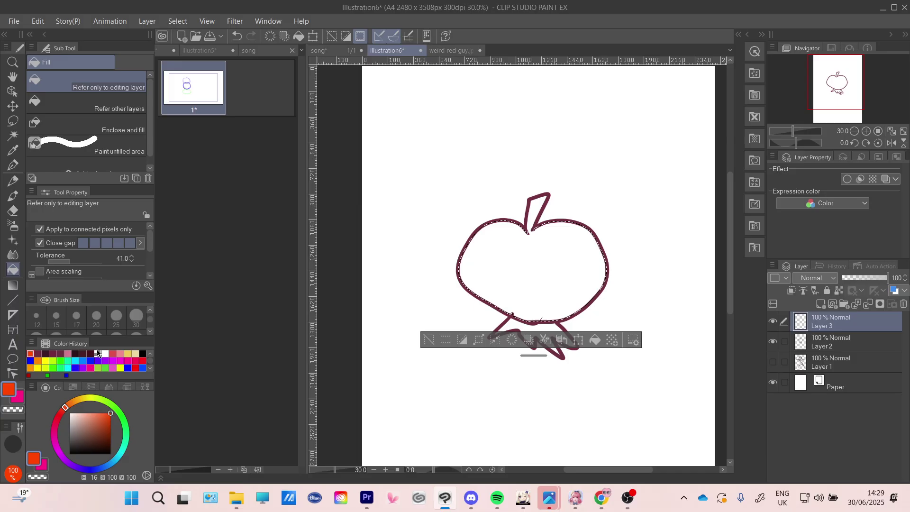
left_click(567, 267)
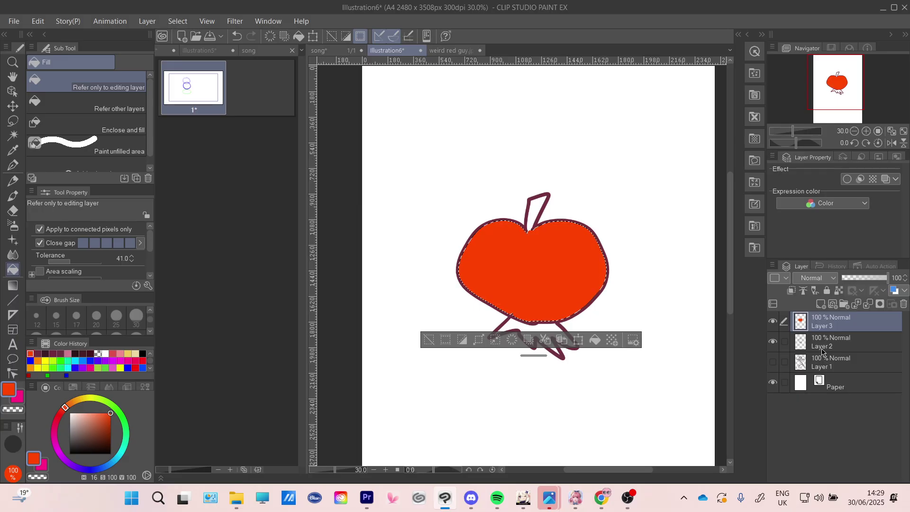
left_click(772, 321)
left_click(773, 321)
left_click(773, 342)
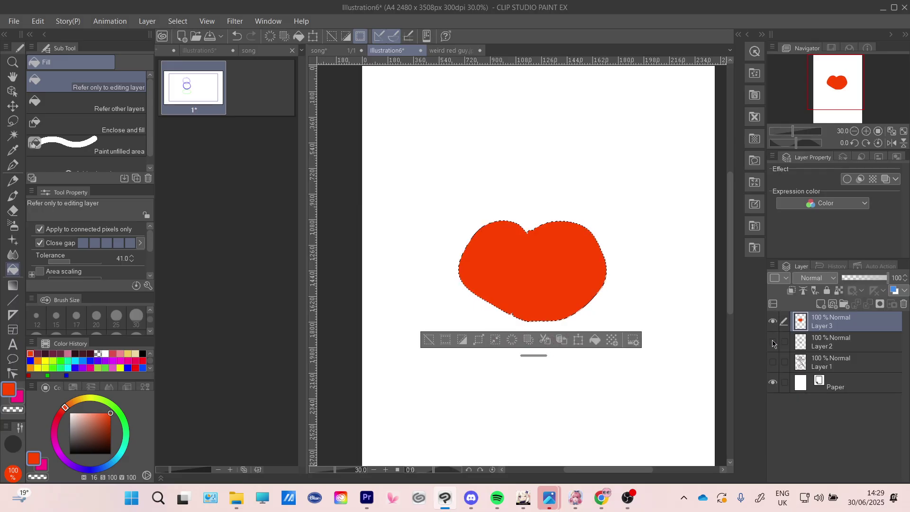
left_click(772, 342)
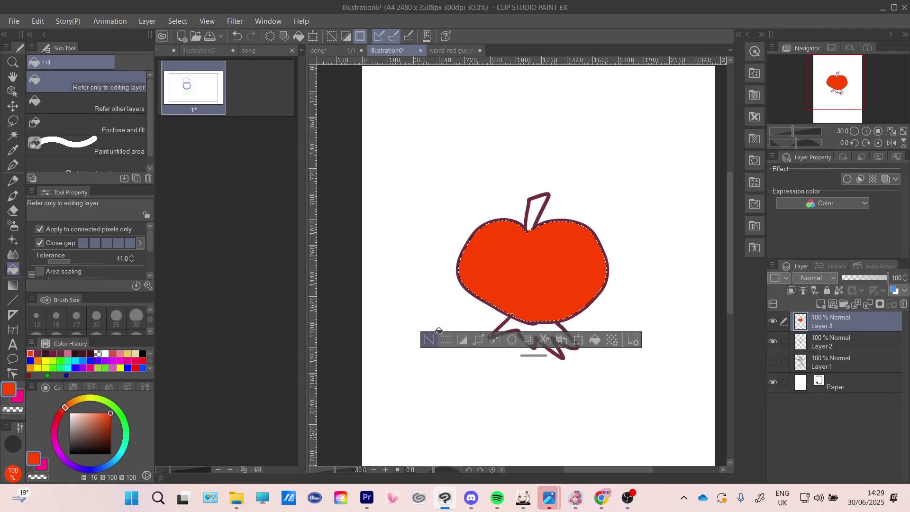
- Clear the selection and undo the red-orange fill on Layer 3
key("ctrl+d")
scroll(576, 263, "up", 1)
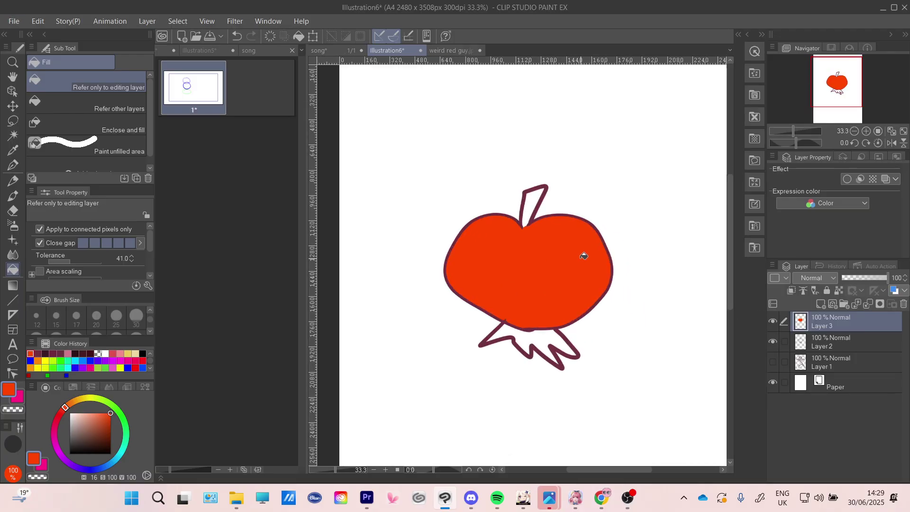
key("ctrl+z")
key("ctrl+z")
key("ctrl+z")
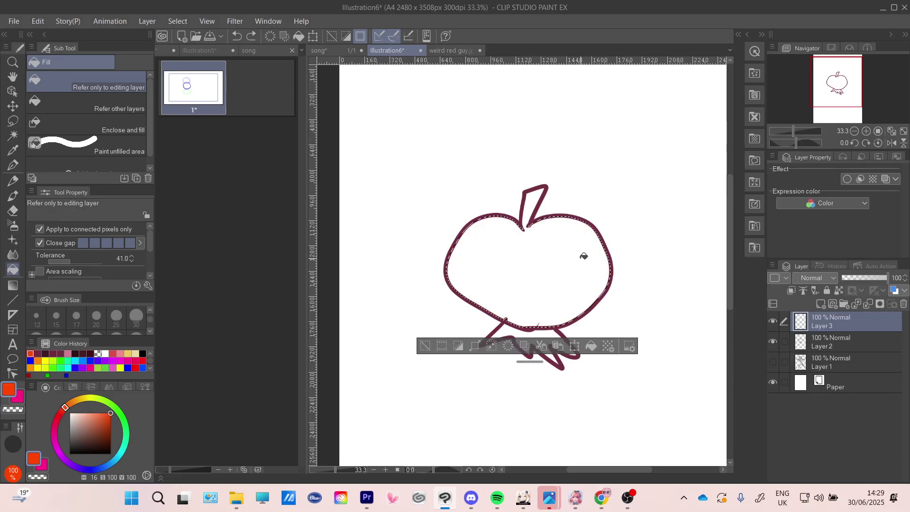
scroll(548, 268, "up", 1)
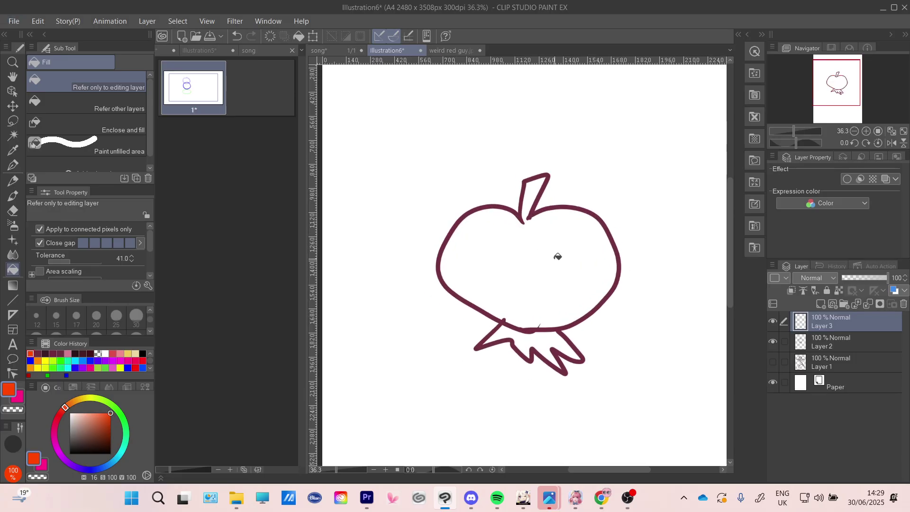
- Lasso the apple body and fill it red-orange, then fill the lower-right gap too
left_click(13, 132)
left_click(14, 124)
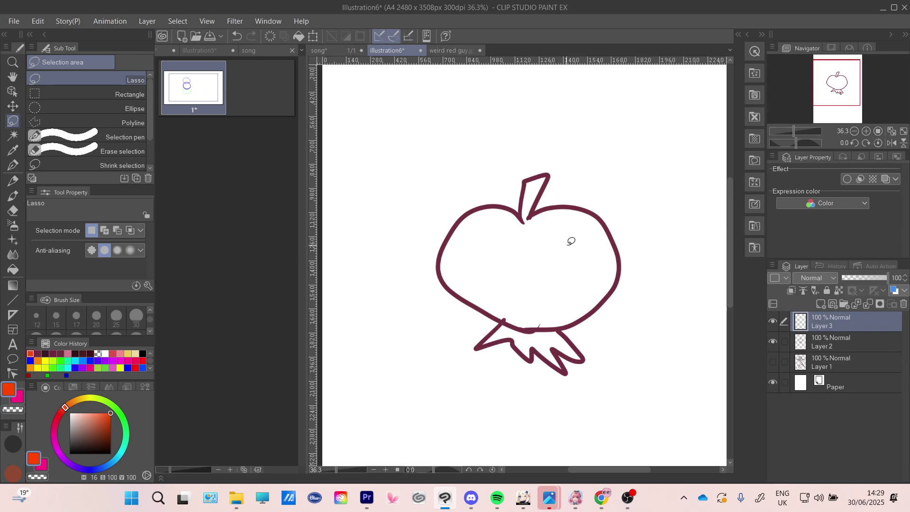
scroll(571, 242, "up", 2)
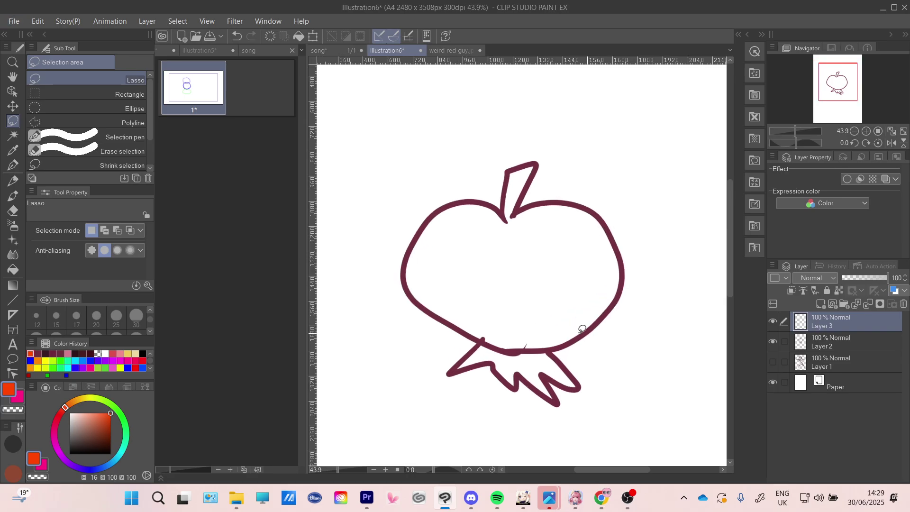
mouse_move(582, 328)
left_mouse_down()
mouse_move(563, 343)
mouse_move(601, 315)
mouse_move(625, 262)
mouse_move(592, 208)
mouse_move(478, 202)
mouse_move(436, 211)
mouse_move(410, 256)
mouse_move(419, 299)
mouse_move(474, 337)
mouse_move(531, 345)
mouse_move(601, 320)
mouse_move(592, 313)
mouse_move(545, 347)
mouse_move(533, 290)
left_mouse_up()
left_click(575, 371)
left_click(414, 373)
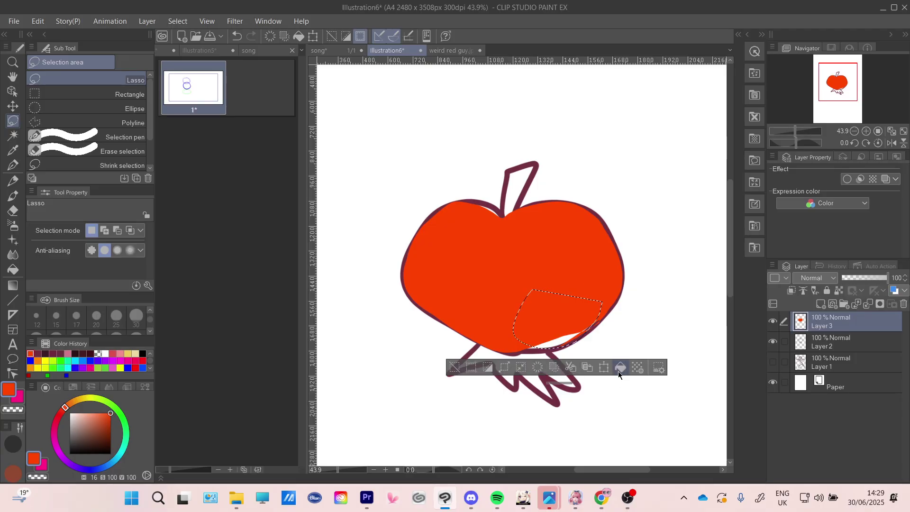
left_click(618, 371)
left_click(454, 367)
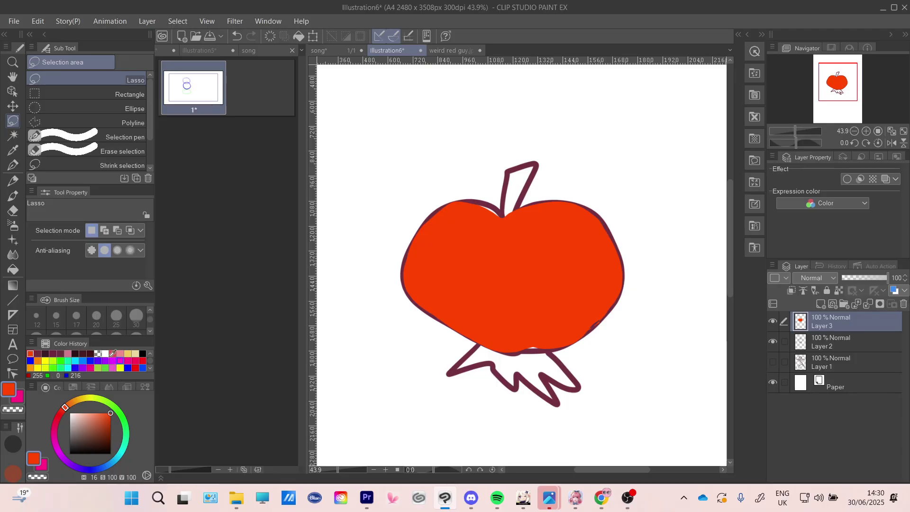
- Lasso the apple's left side and bottom band and fill it dark brown as shadow
left_click(104, 430)
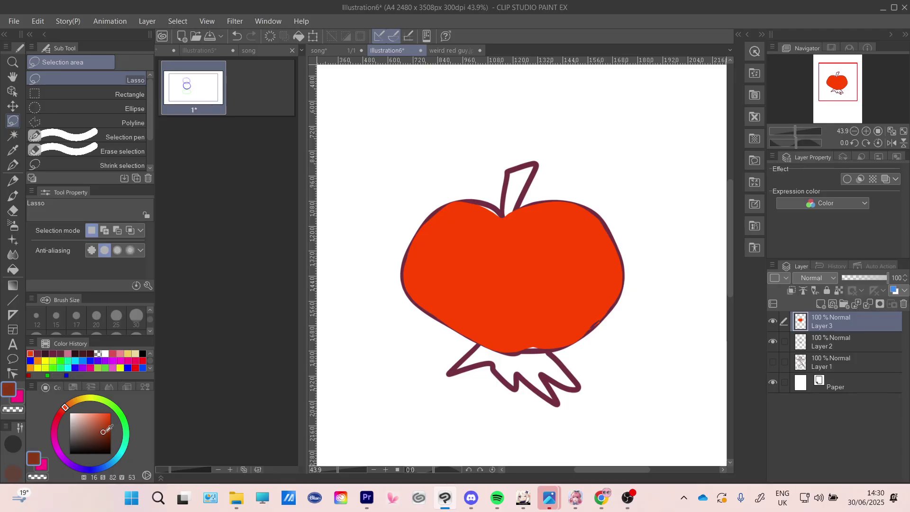
mouse_move(454, 205)
left_mouse_down()
mouse_move(467, 281)
mouse_move(516, 303)
mouse_move(584, 313)
mouse_move(590, 324)
mouse_move(558, 346)
mouse_move(512, 346)
mouse_move(473, 338)
mouse_move(422, 307)
mouse_move(405, 277)
mouse_move(416, 236)
mouse_move(460, 197)
left_mouse_up()
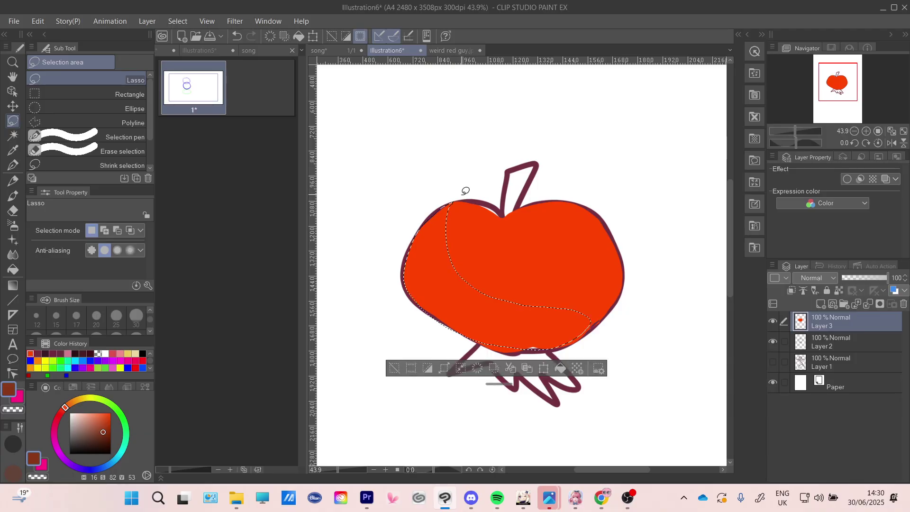
left_click(559, 369)
left_click(394, 368)
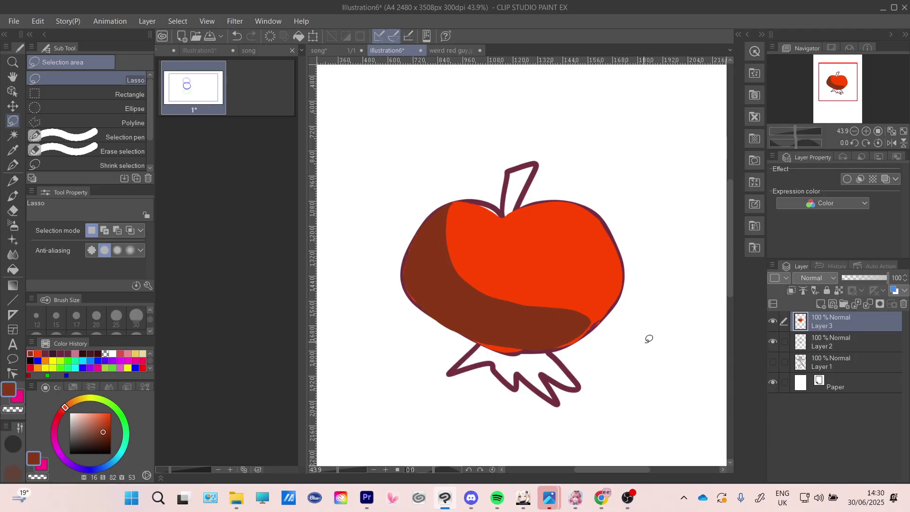
scroll(604, 374, "down", 1)
scroll(604, 374, "down", 2)
scroll(594, 313, "up", 2)
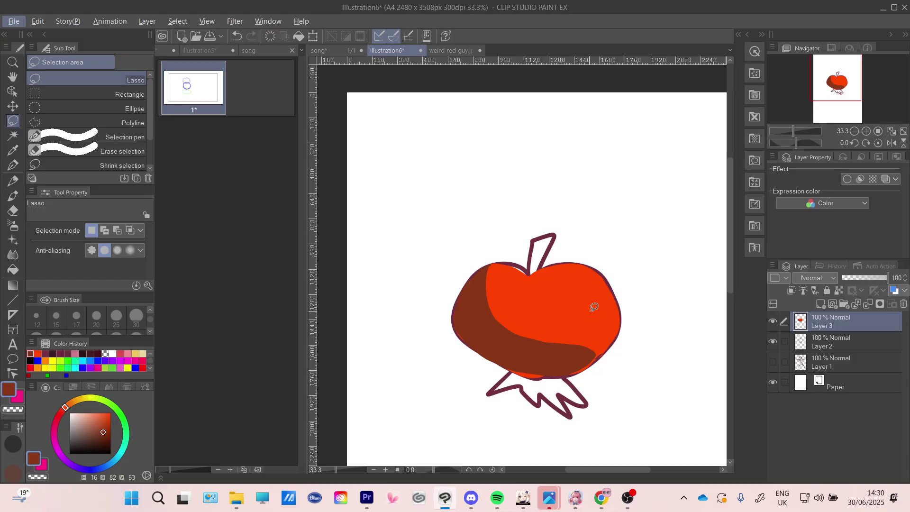
- Undo the dark brown shadow and red-orange fills, leaving only the maroon outline
key("ctrl+z")
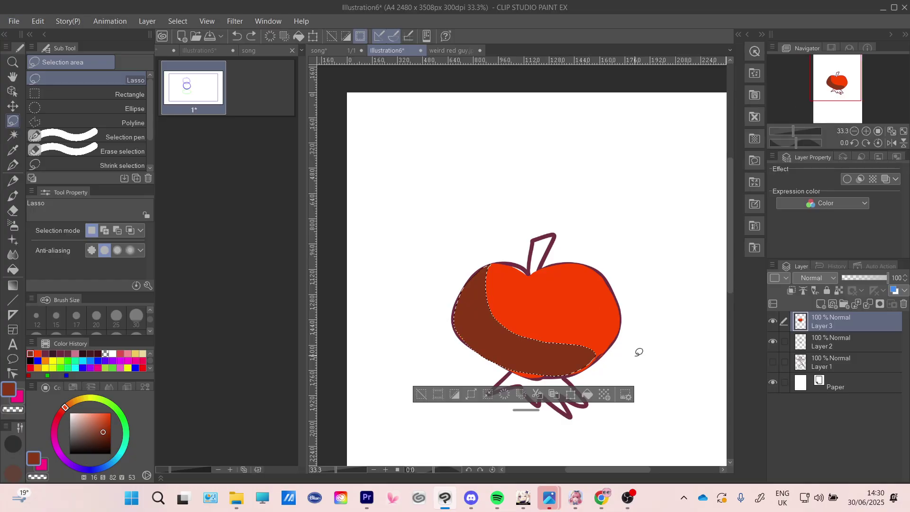
key("ctrl+z")
key("ctrl+z")
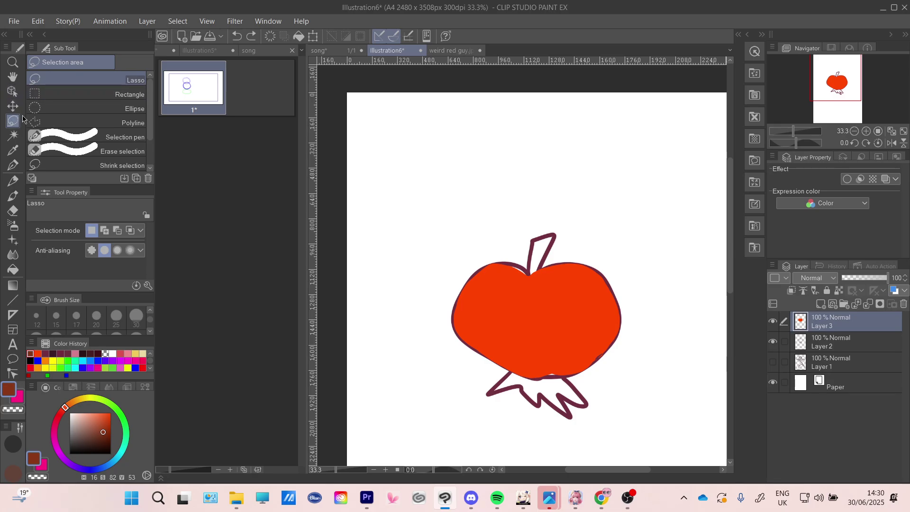
left_click(818, 427)
key("ctrl+z")
key("ctrl+z")
key("ctrl+z")
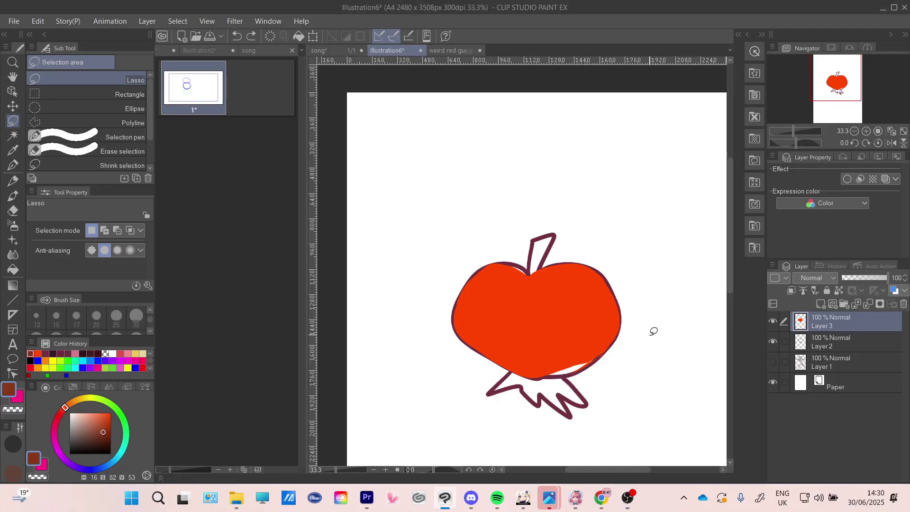
key("ctrl+z")
key("ctrl+z")
key("ctrl+z")
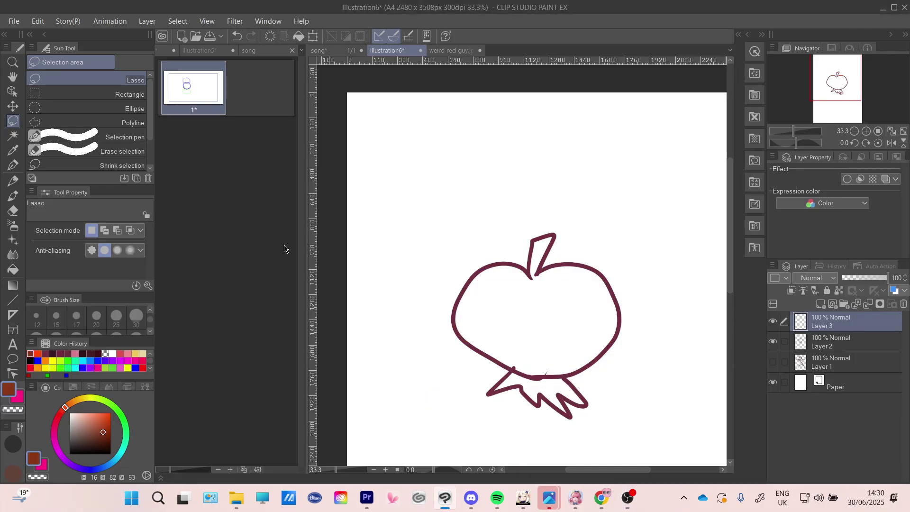
- Auto-select outside the apple on Layer 2 and invert the selection to select the apple
left_click(13, 136)
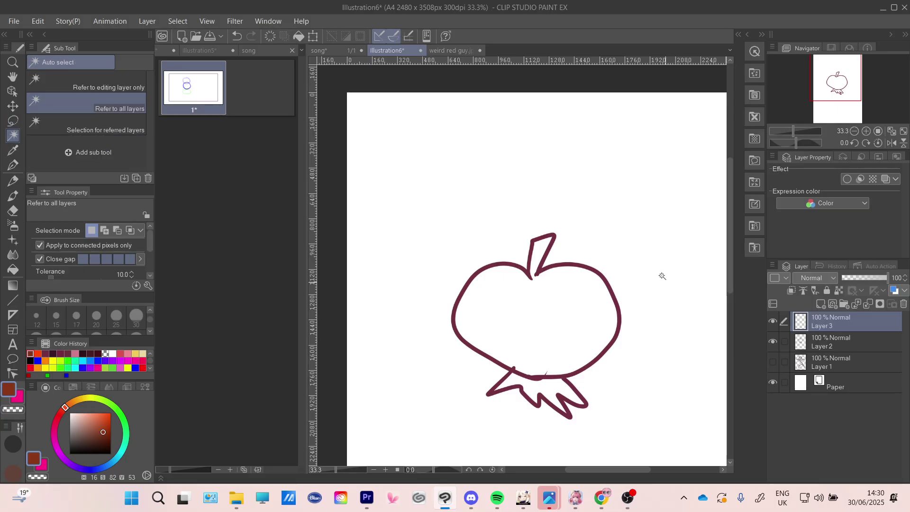
left_click(831, 342)
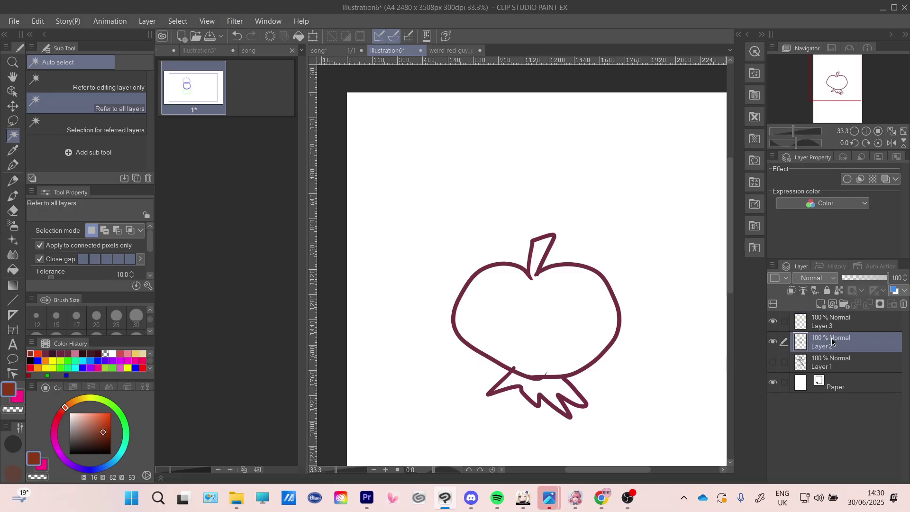
left_click_drag(834, 88, 840, 106)
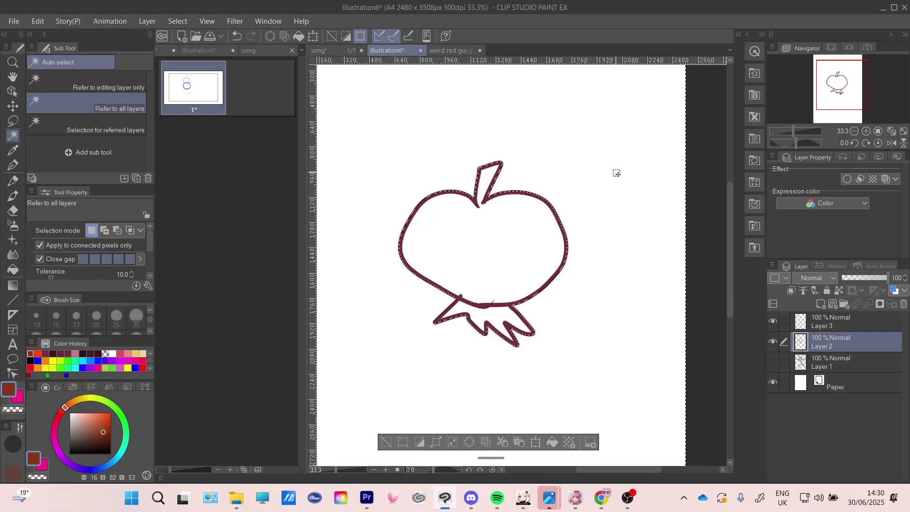
left_click(419, 441)
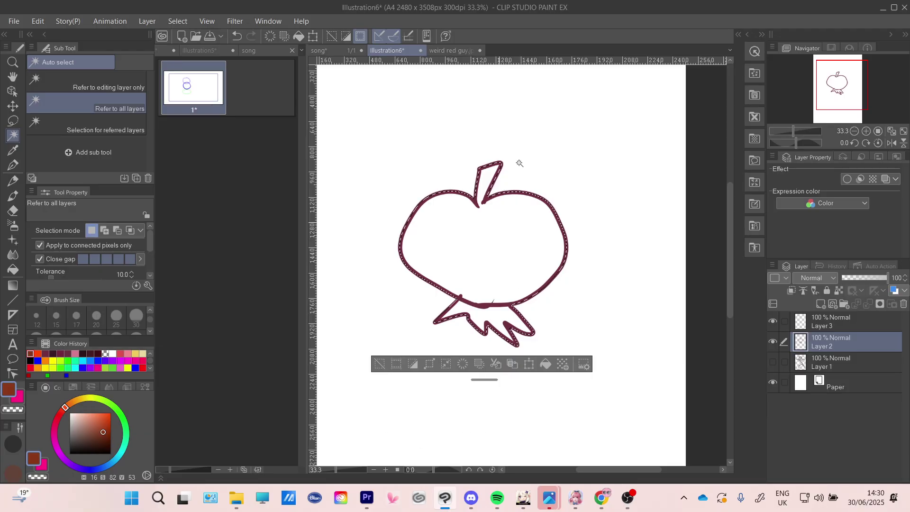
scroll(487, 305, "up", 1)
scroll(487, 305, "up", 2)
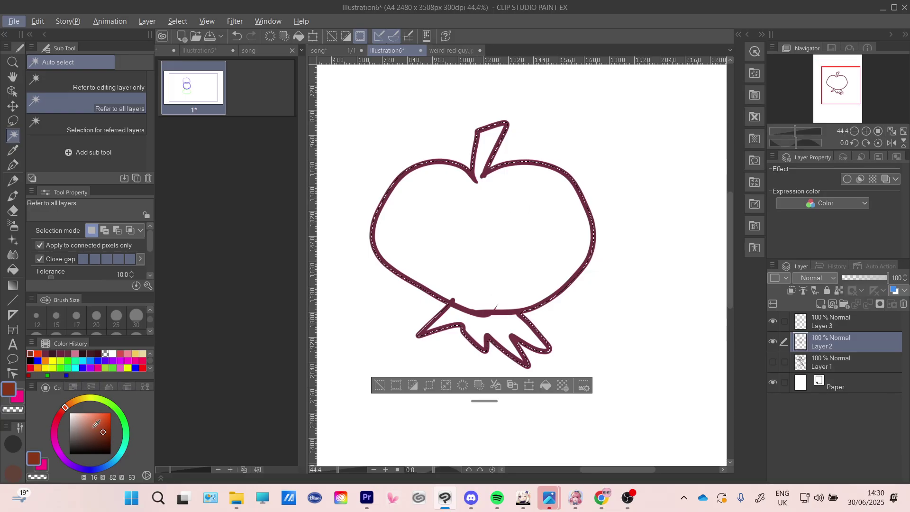
- Fill the apple selection light pink on Layer 3 and move Layer 3 below Layer 2
left_click(82, 414)
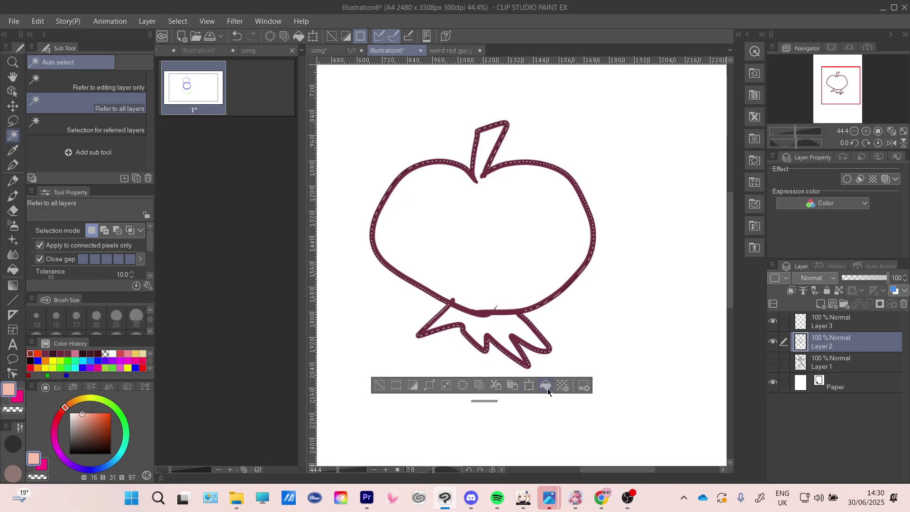
left_click(815, 328)
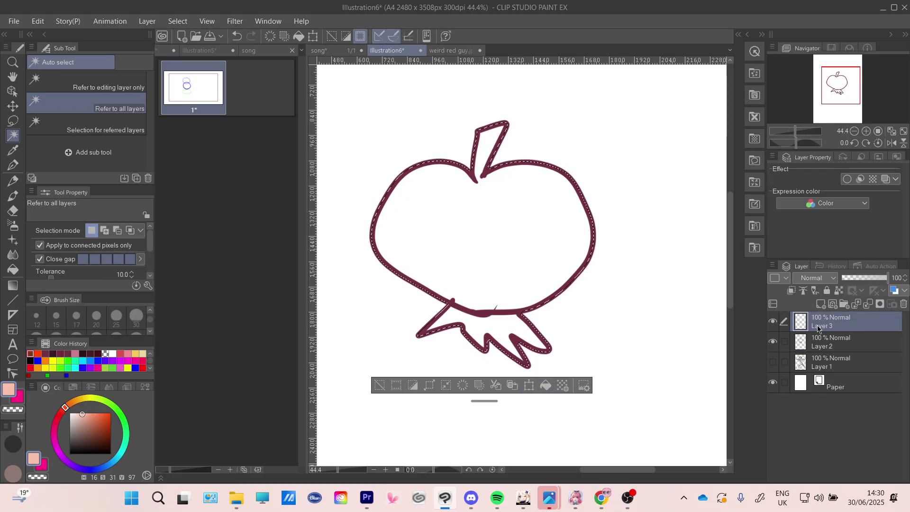
left_click(545, 386)
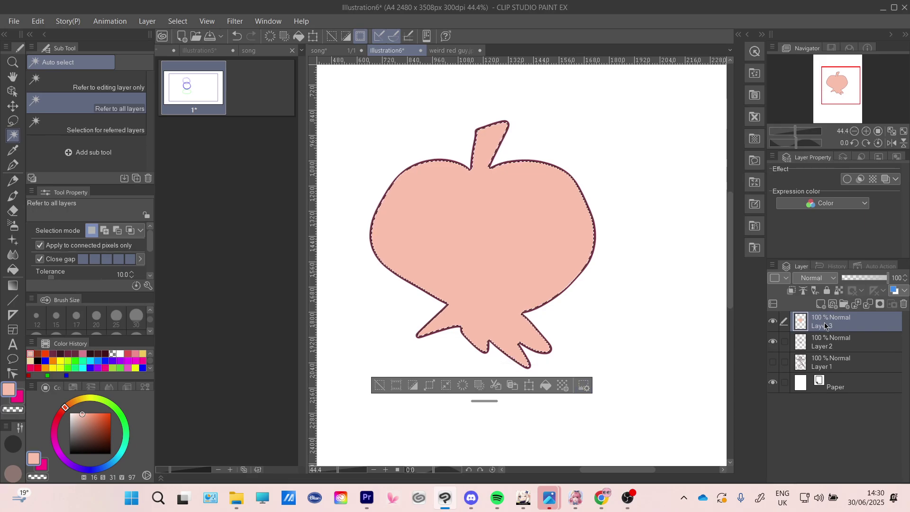
left_click_drag(829, 326, 833, 353)
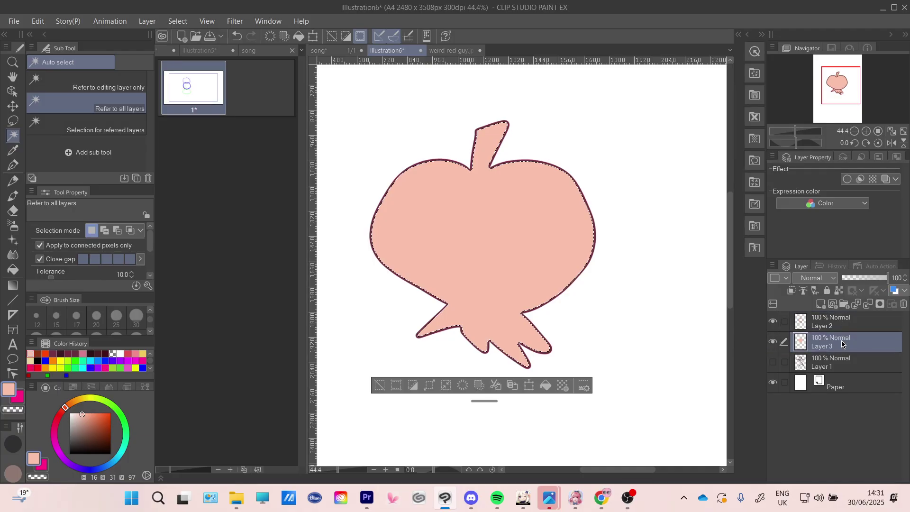
- Create Layer 4 clipped to the pink Layer 3 and deselect the apple
left_click(820, 304)
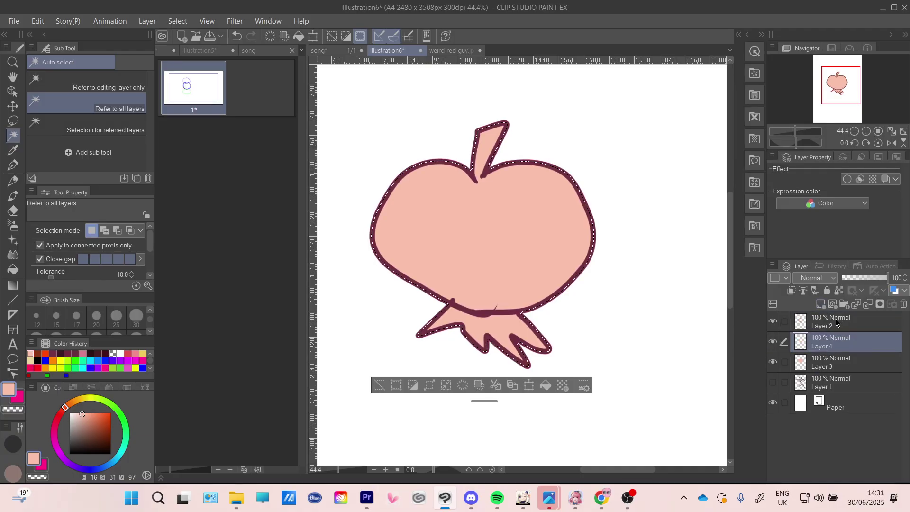
left_click(791, 291)
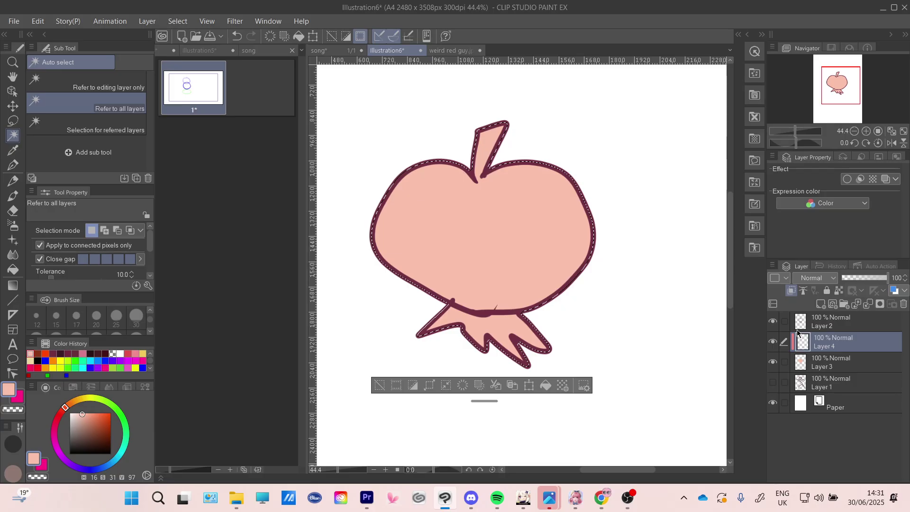
left_click(379, 384)
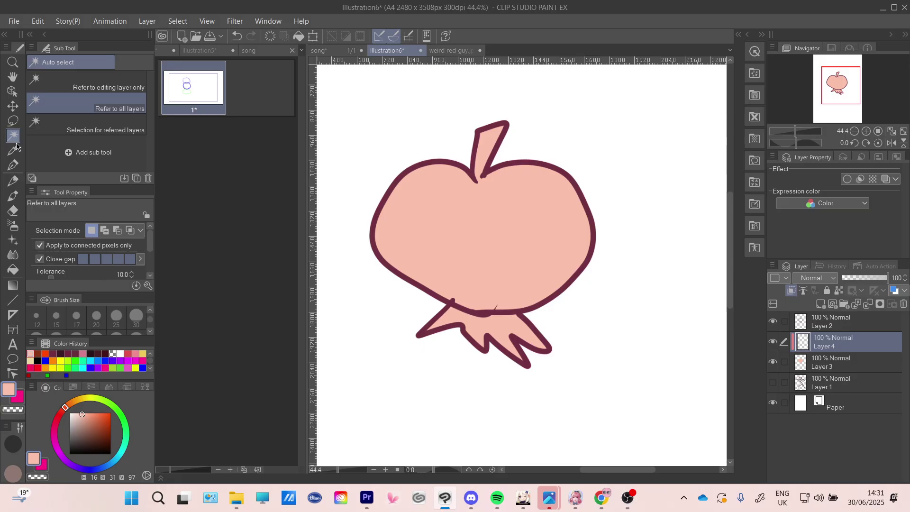
left_click(12, 121)
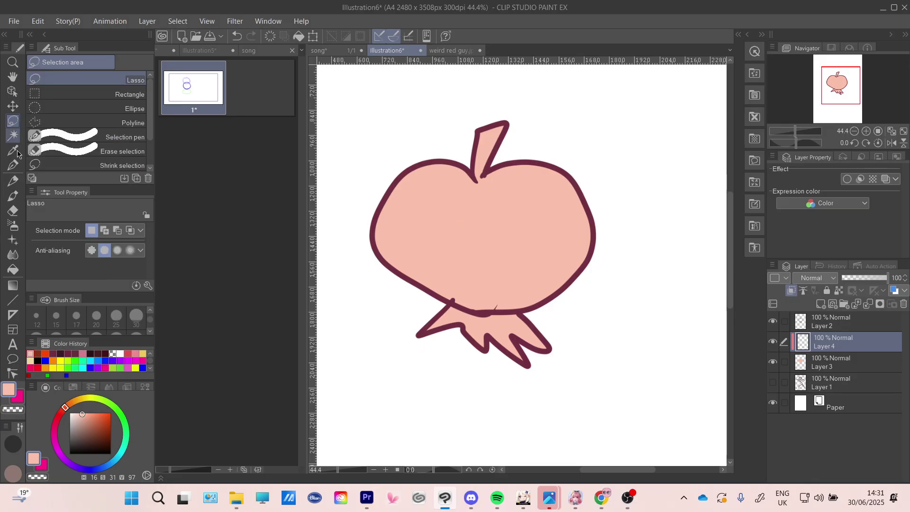
- With the pen at brush size 192.5, paint the apple body red-orange on Layer 4
left_click(19, 165)
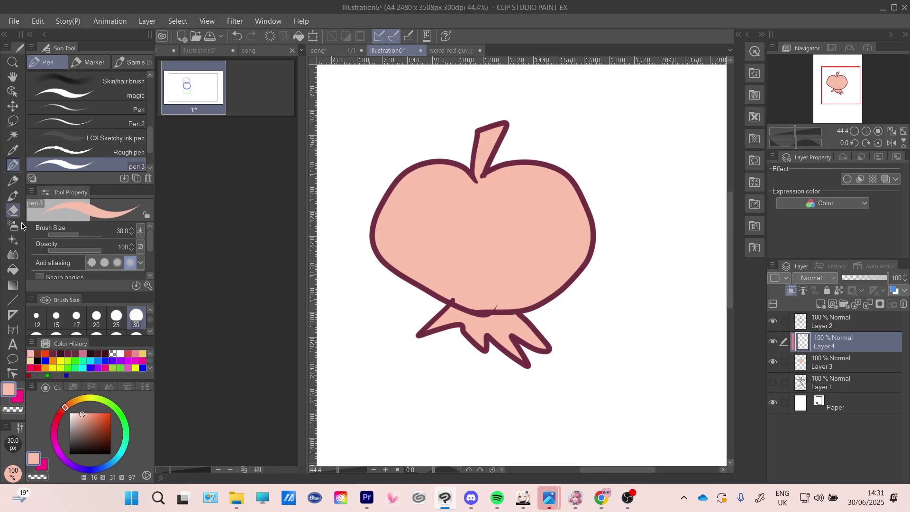
left_click(45, 353)
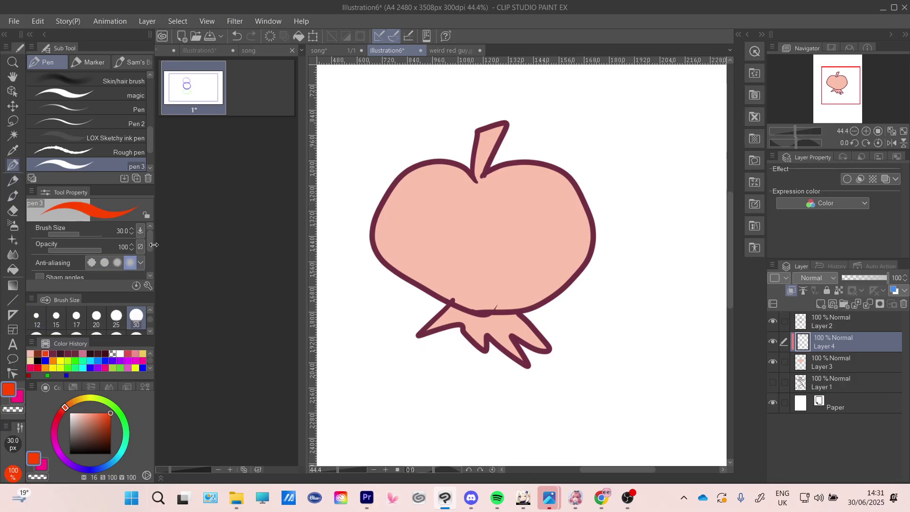
left_click_drag(154, 245, 153, 245)
scroll(129, 257, "down", 1)
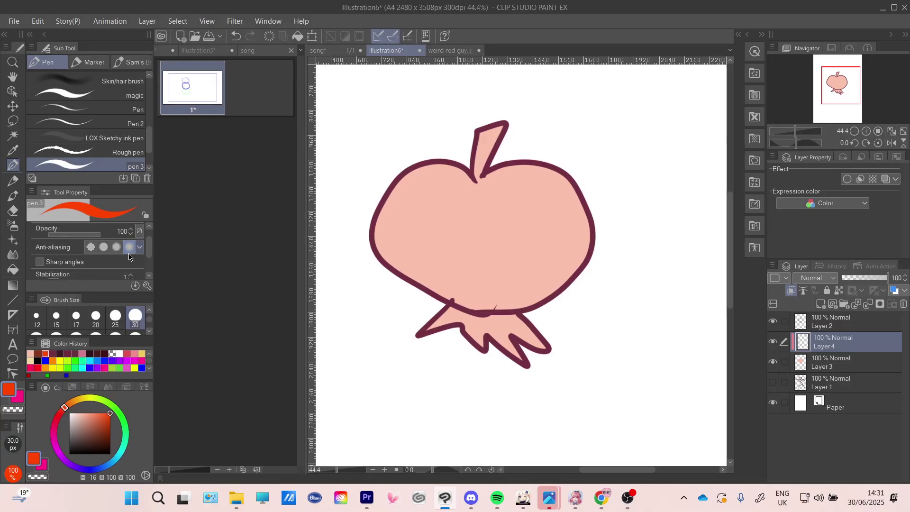
scroll(151, 245, "up", 1)
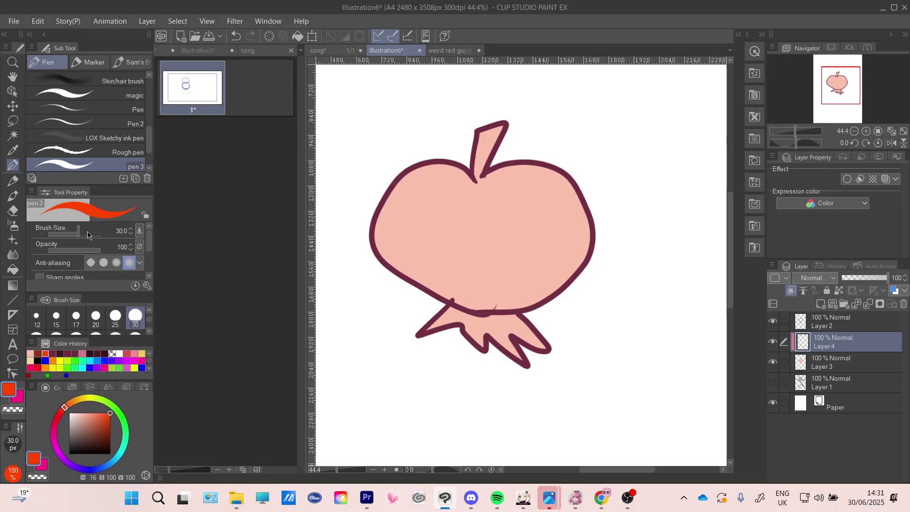
left_click(87, 234)
left_click_drag(429, 215, 460, 256)
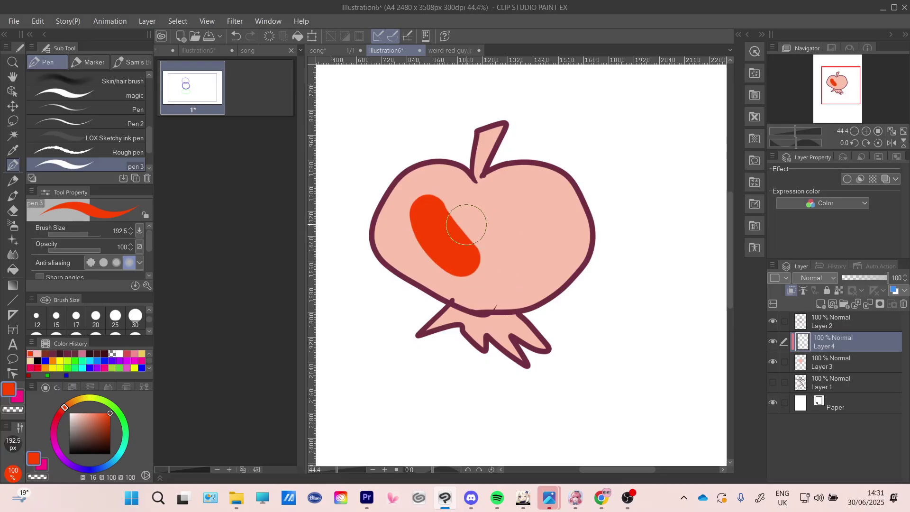
mouse_move(466, 225)
left_mouse_down()
mouse_move(402, 210)
mouse_move(359, 162)
mouse_move(386, 239)
mouse_move(364, 234)
mouse_move(386, 170)
mouse_move(412, 137)
mouse_move(357, 167)
mouse_move(360, 179)
mouse_move(410, 191)
mouse_move(407, 154)
mouse_move(415, 156)
mouse_move(447, 234)
mouse_move(406, 268)
mouse_move(525, 256)
mouse_move(529, 209)
mouse_move(579, 189)
mouse_move(488, 254)
mouse_move(432, 245)
mouse_move(546, 167)
mouse_move(493, 198)
mouse_move(476, 223)
mouse_move(442, 178)
mouse_move(467, 192)
mouse_move(563, 207)
mouse_move(468, 192)
mouse_move(454, 171)
mouse_move(483, 205)
mouse_move(586, 207)
mouse_move(581, 246)
mouse_move(493, 298)
mouse_move(425, 266)
mouse_move(454, 277)
left_mouse_up()
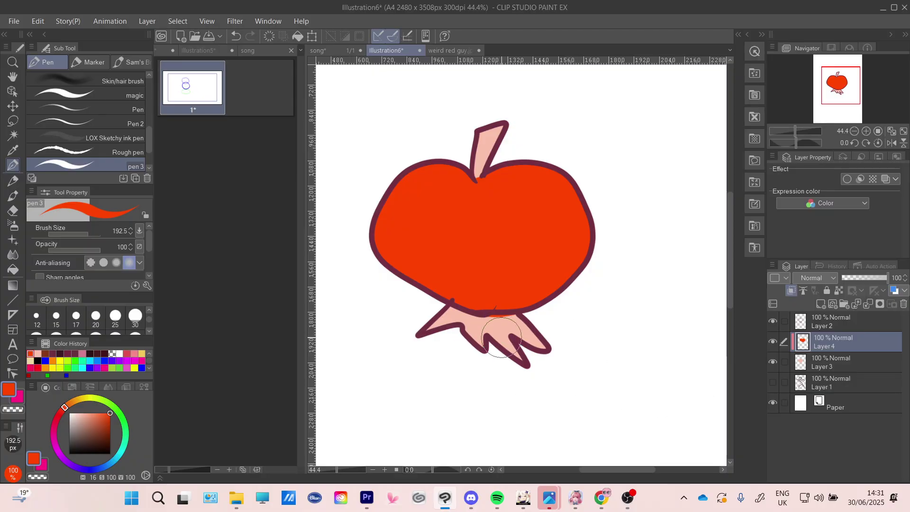
scroll(502, 327, "up", 3)
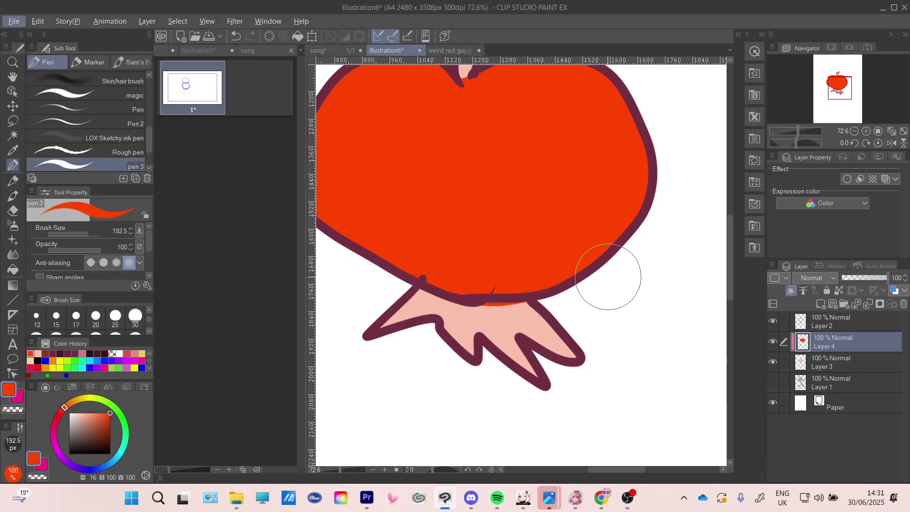
- Add Layer 5 clipped to the layer below and paint the leaves bright green
left_click(820, 304)
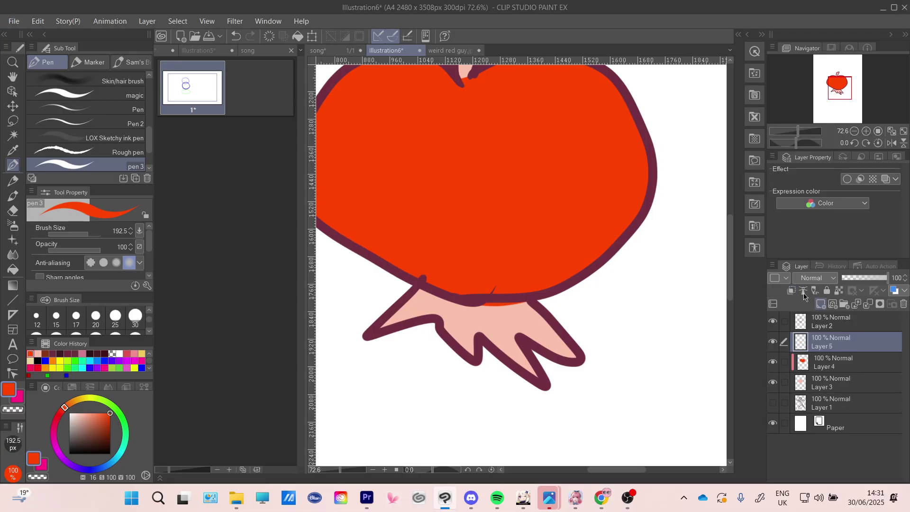
left_click(791, 290)
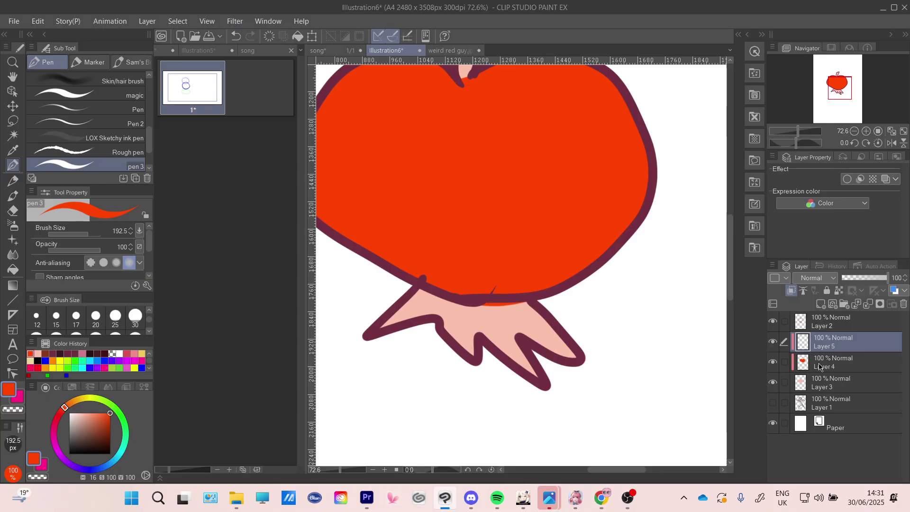
left_click(818, 383)
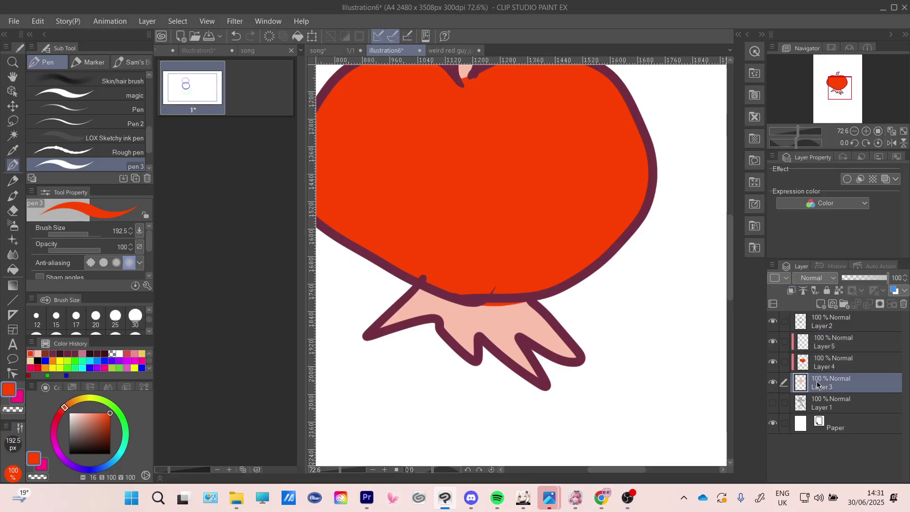
left_click(823, 342)
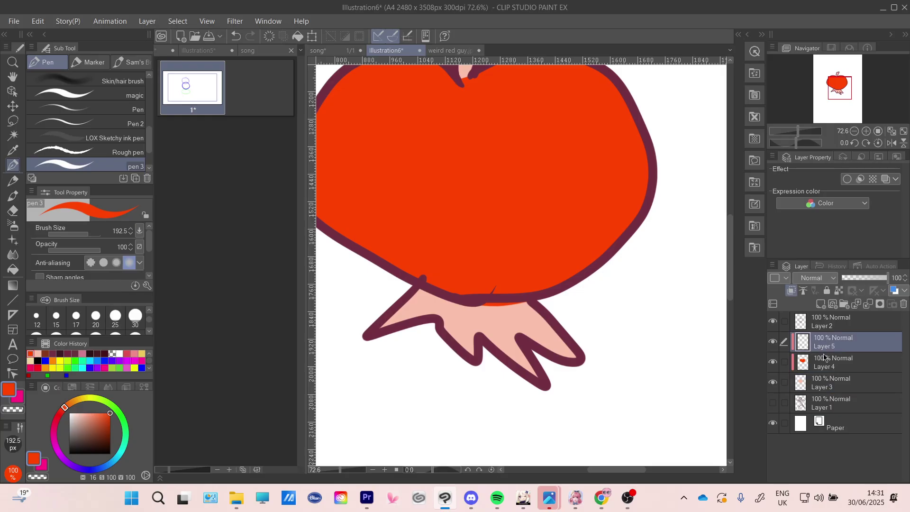
left_click(78, 360)
mouse_move(498, 356)
left_mouse_down()
mouse_move(617, 348)
mouse_move(531, 336)
mouse_move(453, 342)
mouse_move(547, 325)
mouse_move(453, 321)
mouse_move(396, 306)
mouse_move(381, 325)
left_mouse_up()
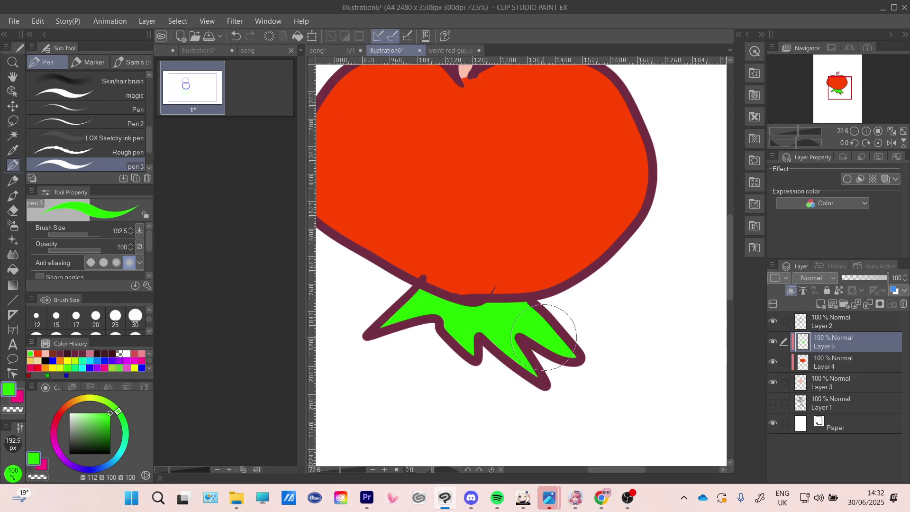
scroll(544, 338, "down", 4)
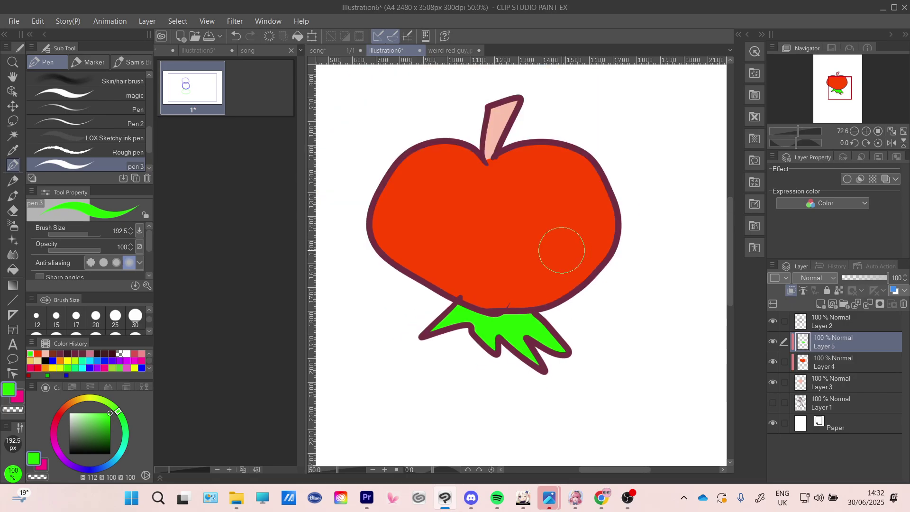
- Paint over the stem with the dark brown Color History swatch
left_click(56, 353)
left_click_drag(518, 115, 504, 156)
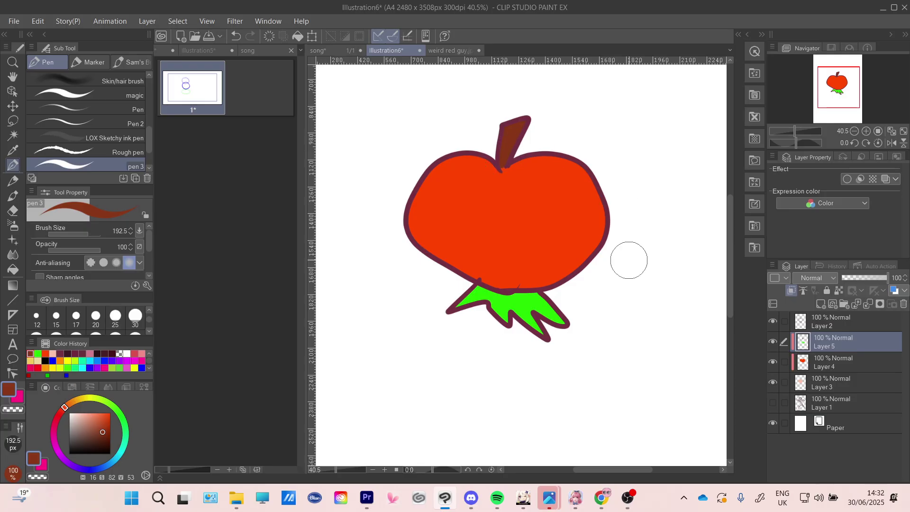
scroll(629, 260, "down", 3)
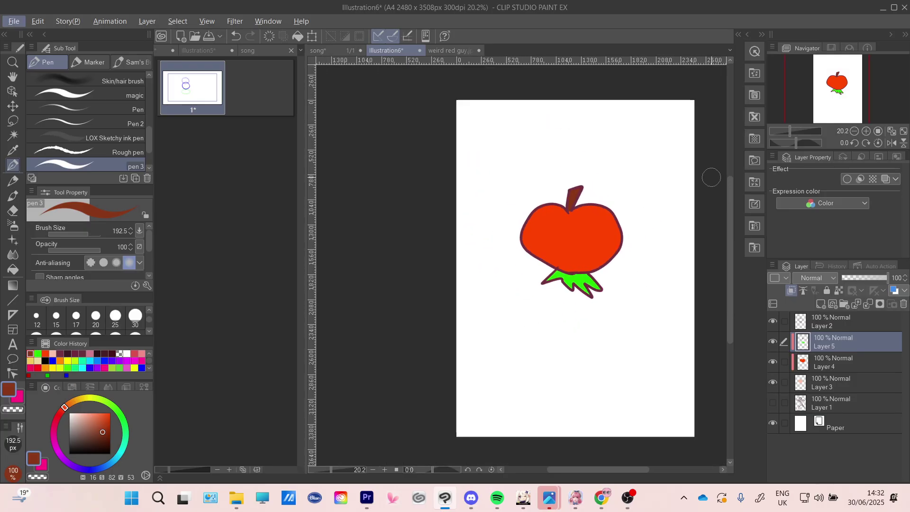